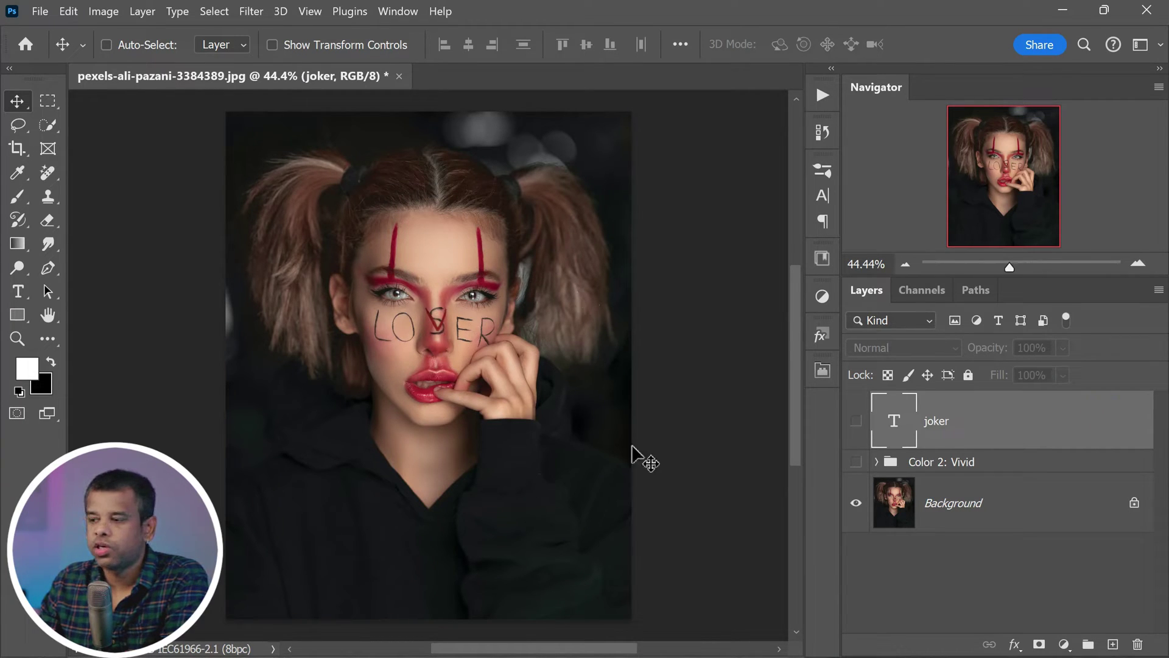
Show the JOKER text layer and briefly enter and leave text editing.
click(857, 420)
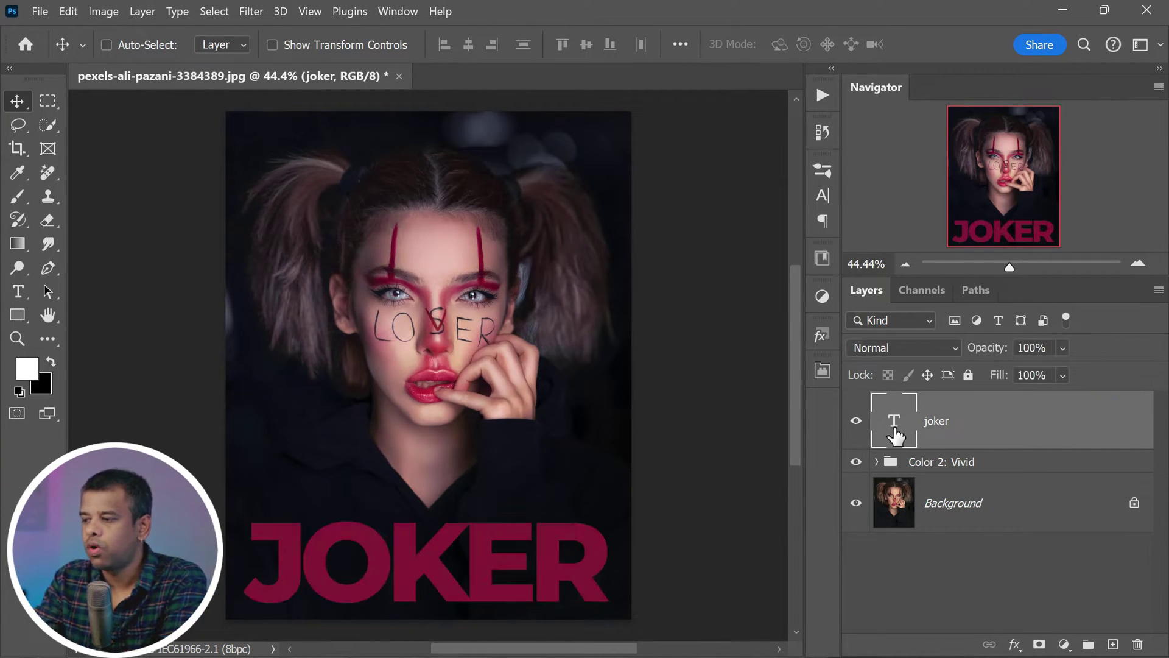
double_click(484, 570)
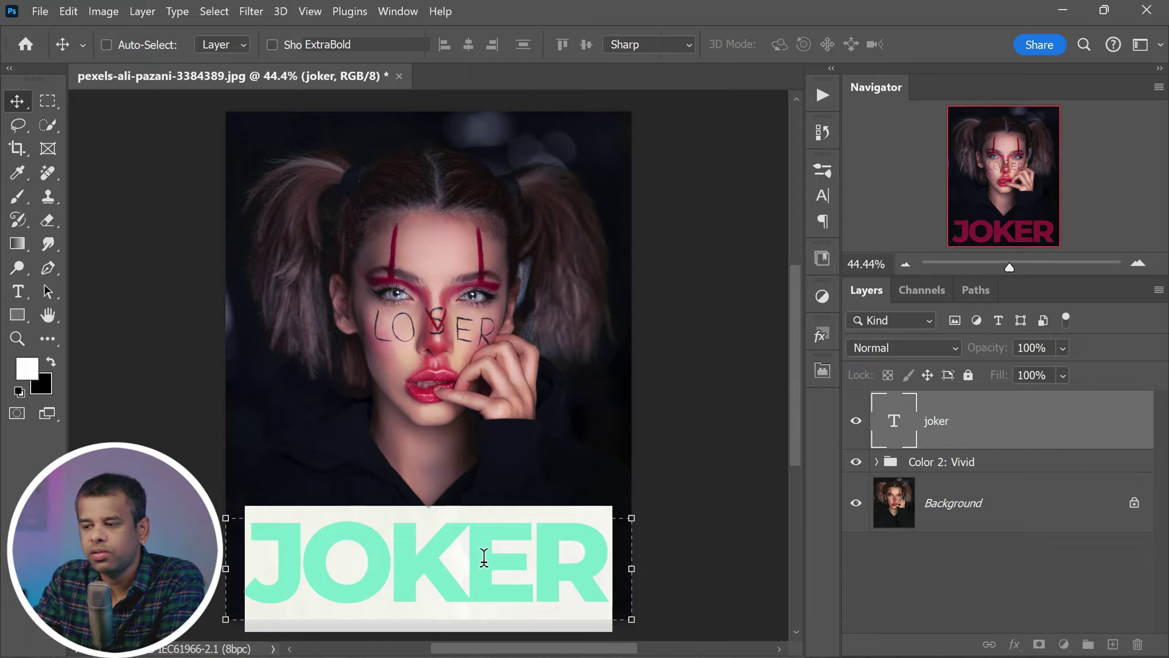
click(965, 421)
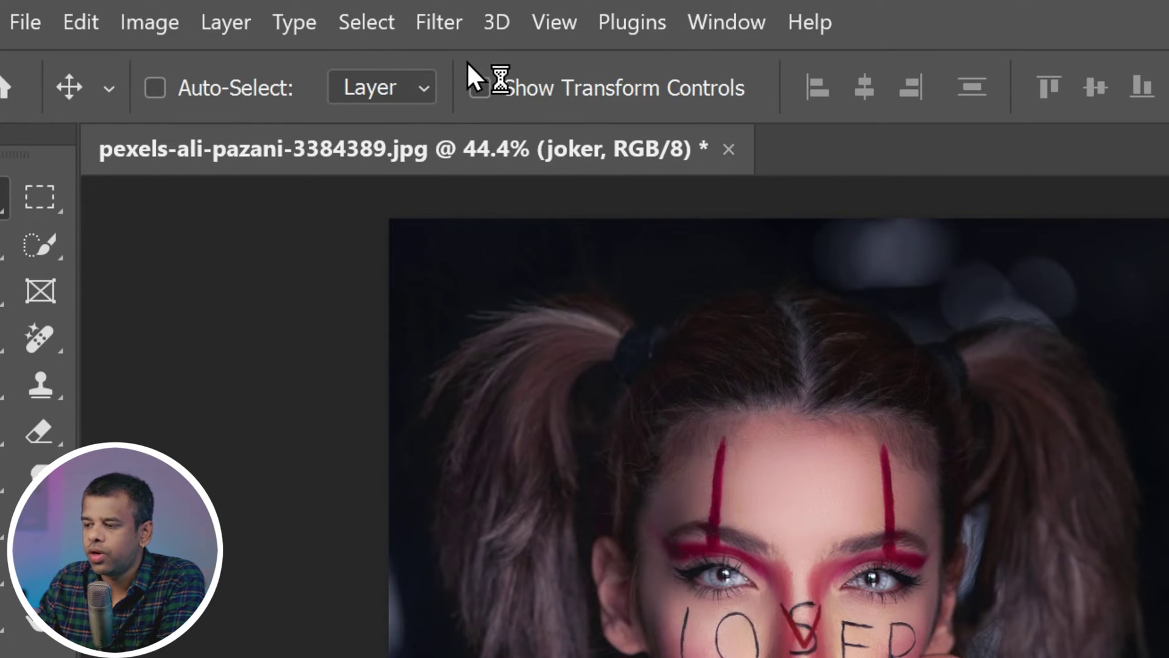
Launch Neural Filters on the JOKER layer, converting it to a smart object when prompted.
click(442, 25)
click(504, 162)
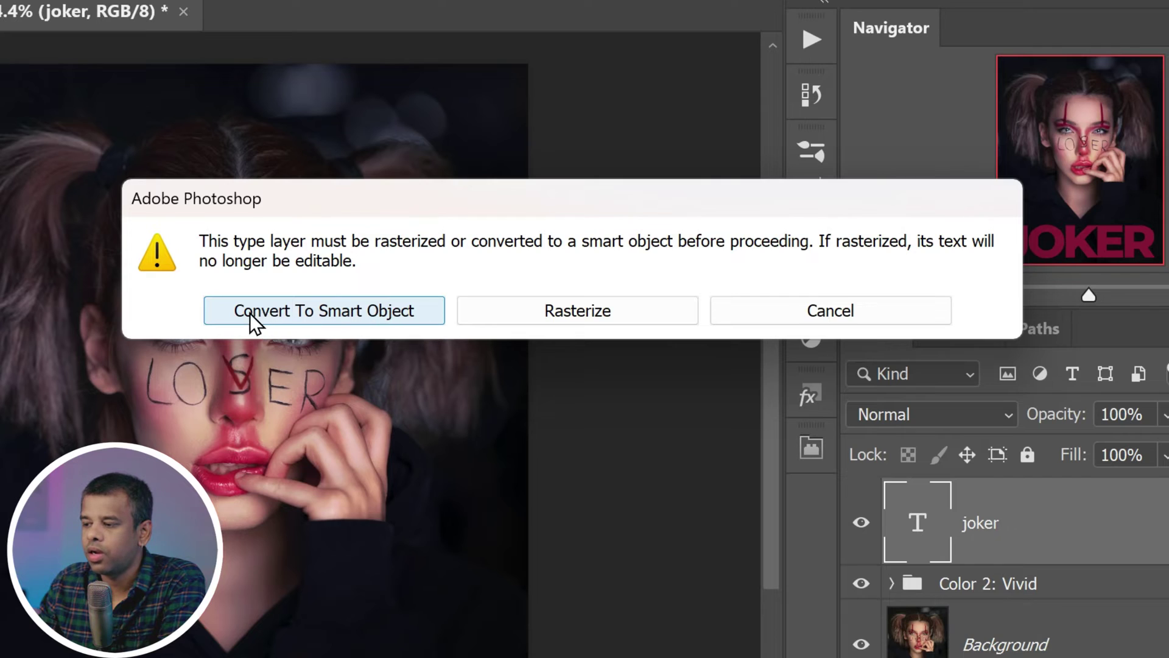
click(402, 312)
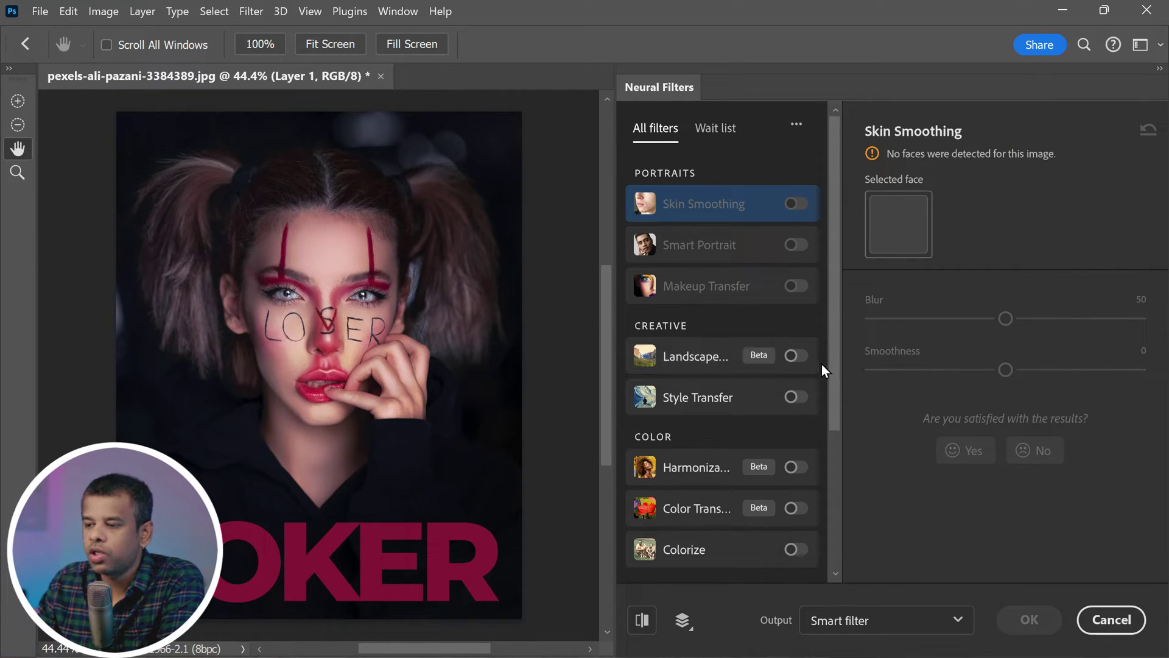
drag(839, 372, 839, 534)
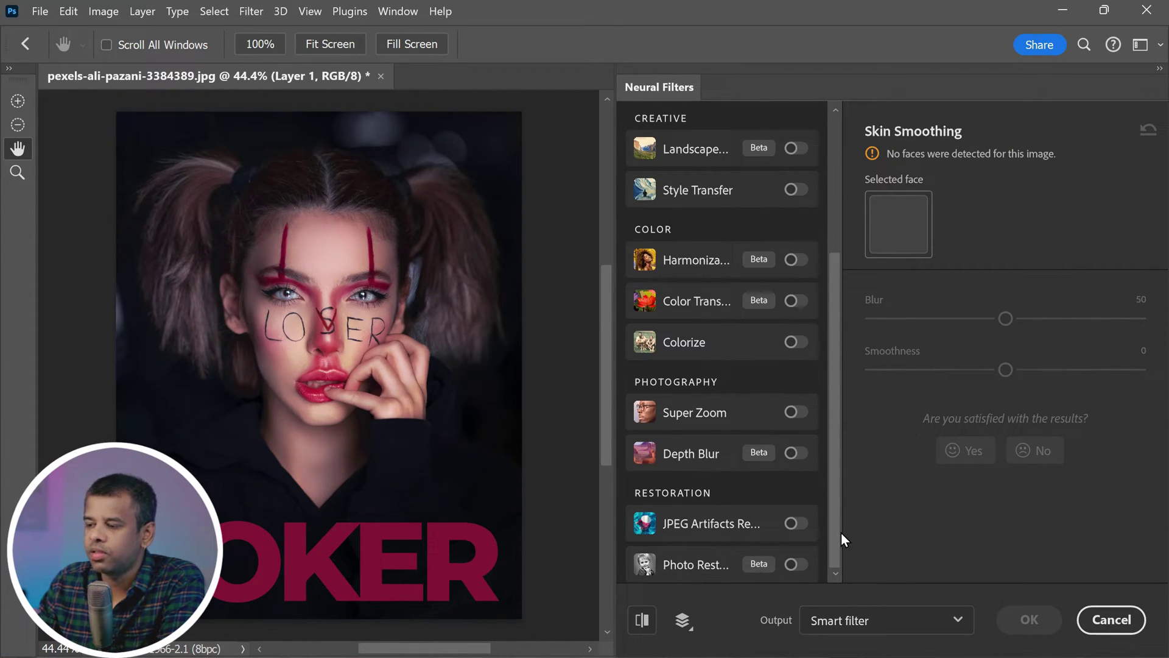
drag(842, 540, 831, 313)
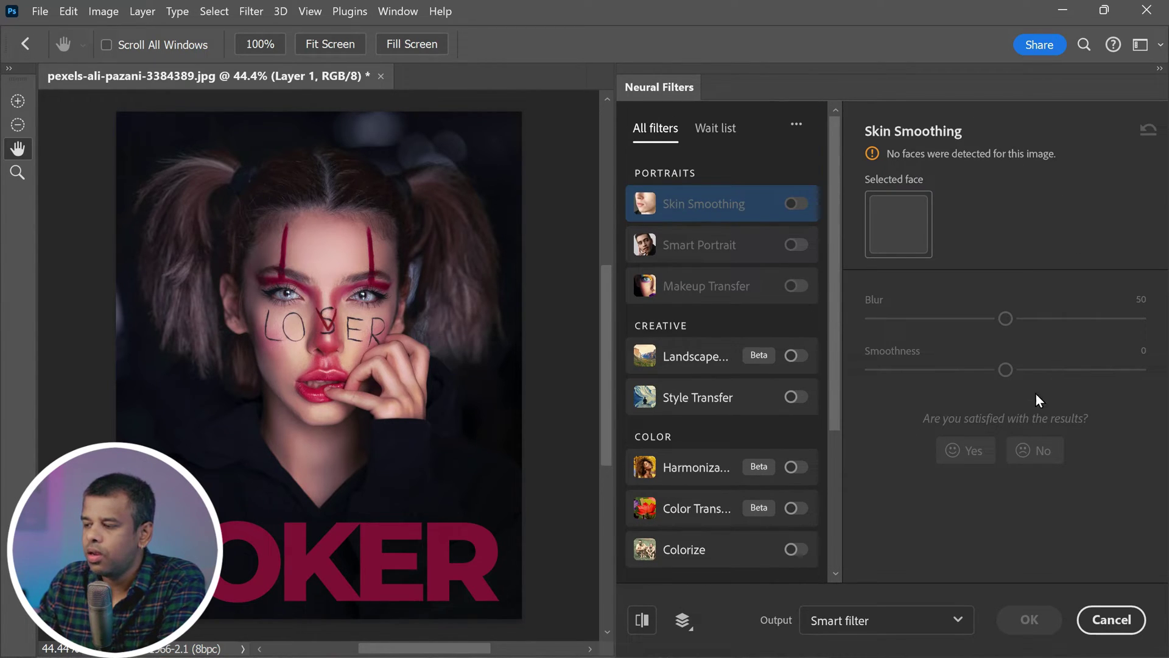
mouse_move(840, 371)
mouse_down()
mouse_move(841, 541)
mouse_move(837, 345)
mouse_up()
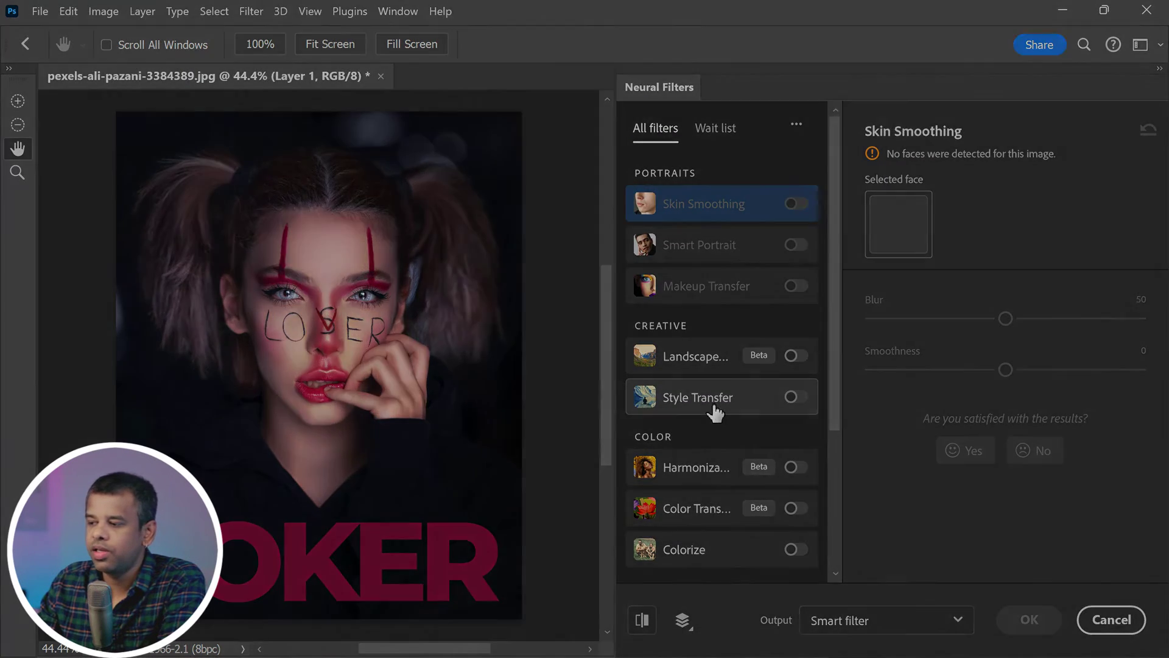
Select the Style Transfer neural filter and switch it on.
click(670, 414)
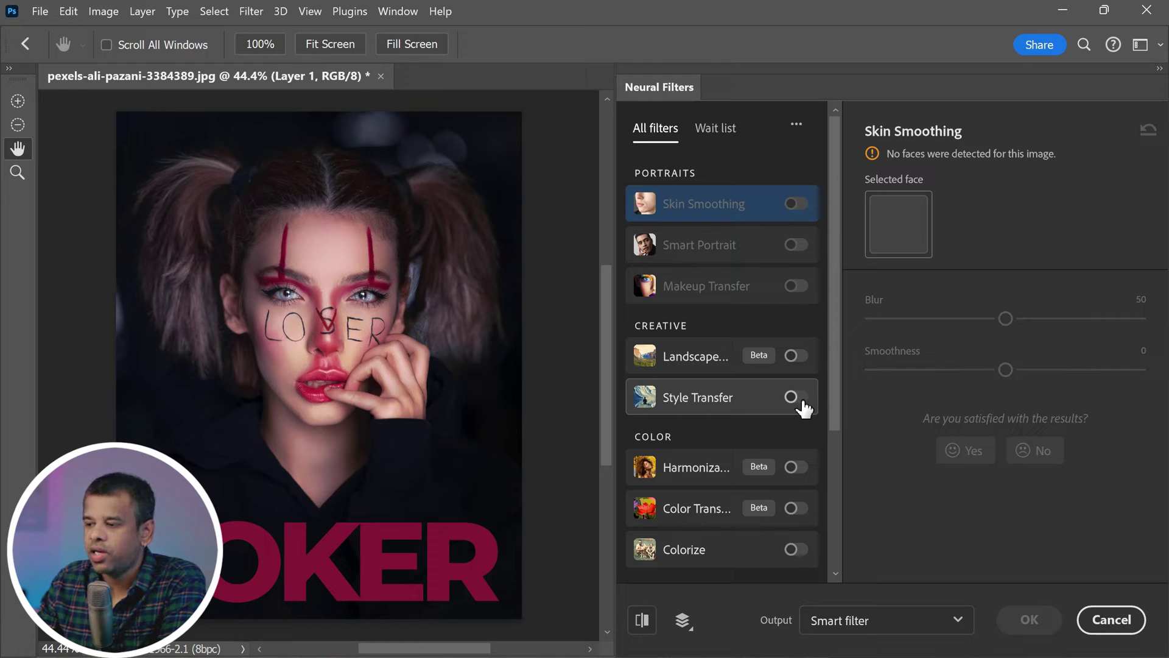
click(792, 398)
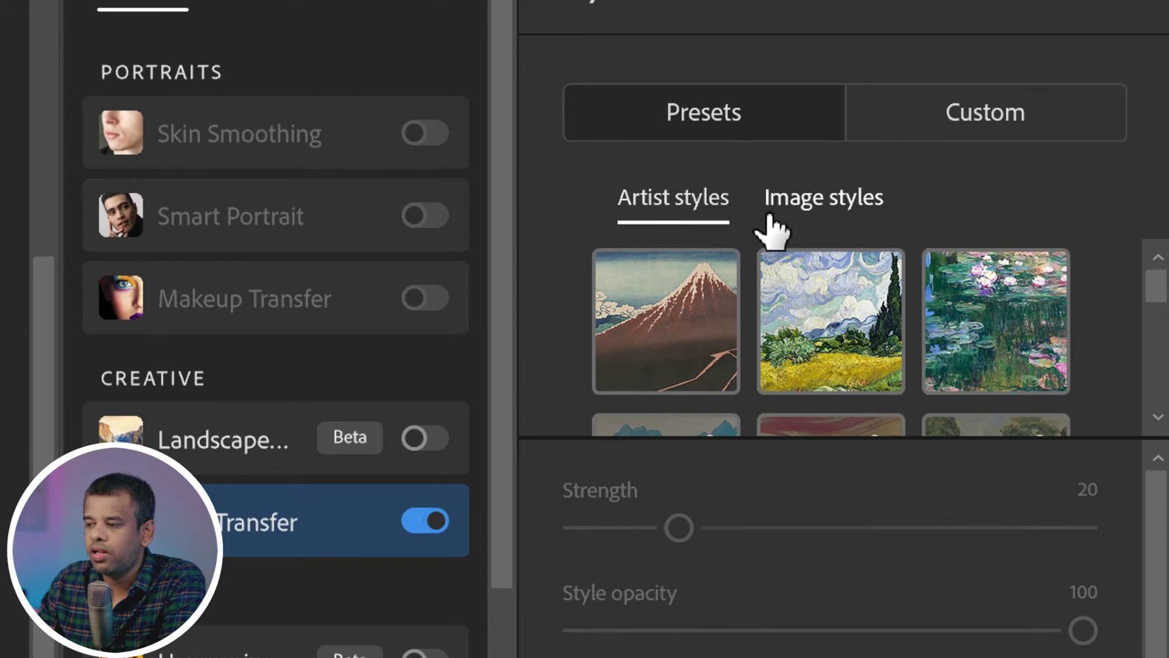
Try image-style presets (colourful abstract, cat illustration, a downloaded style), then return to artist styles.
click(795, 218)
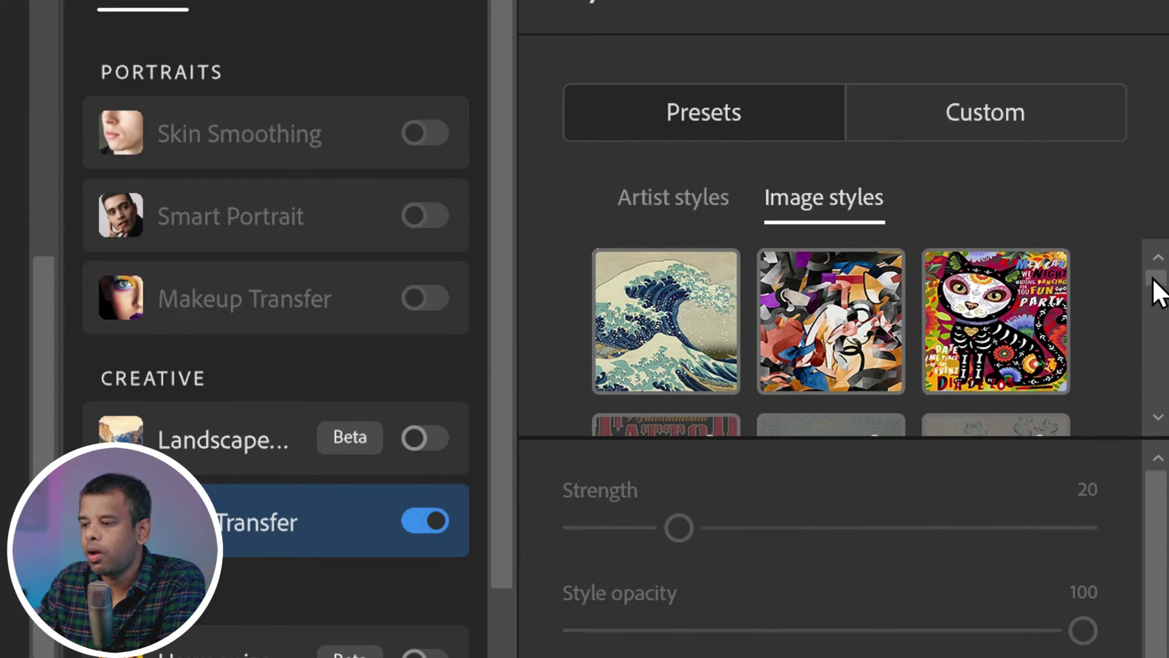
scroll(1156, 301, down, 3)
scroll(1160, 300, up, 3)
click(900, 342)
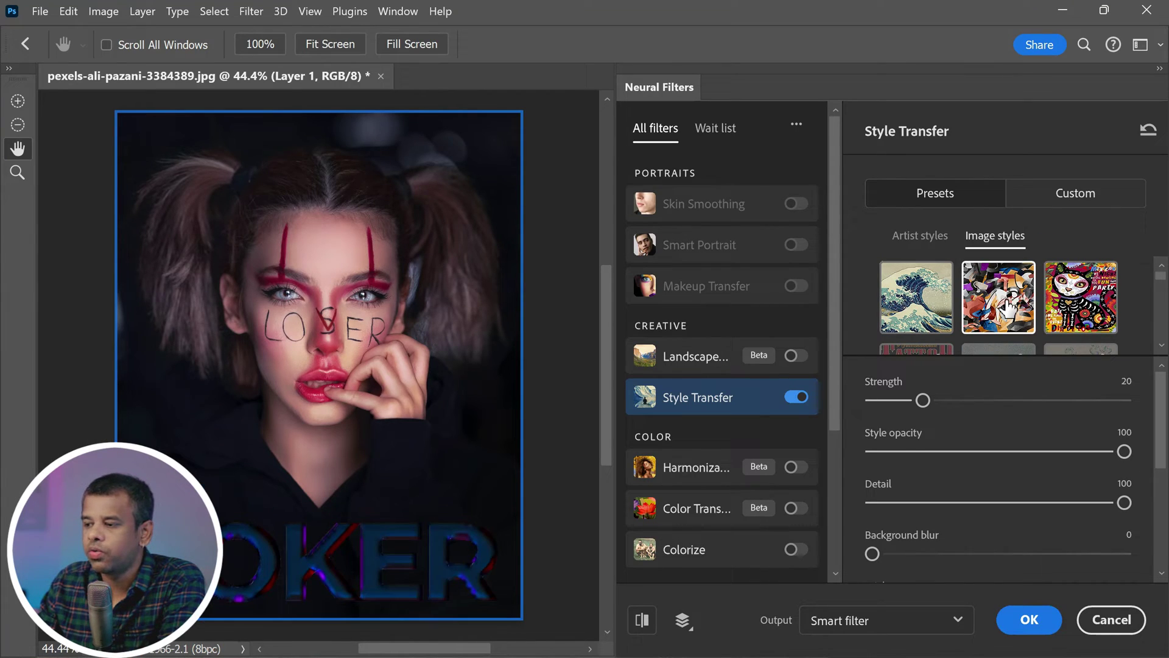
click(1083, 306)
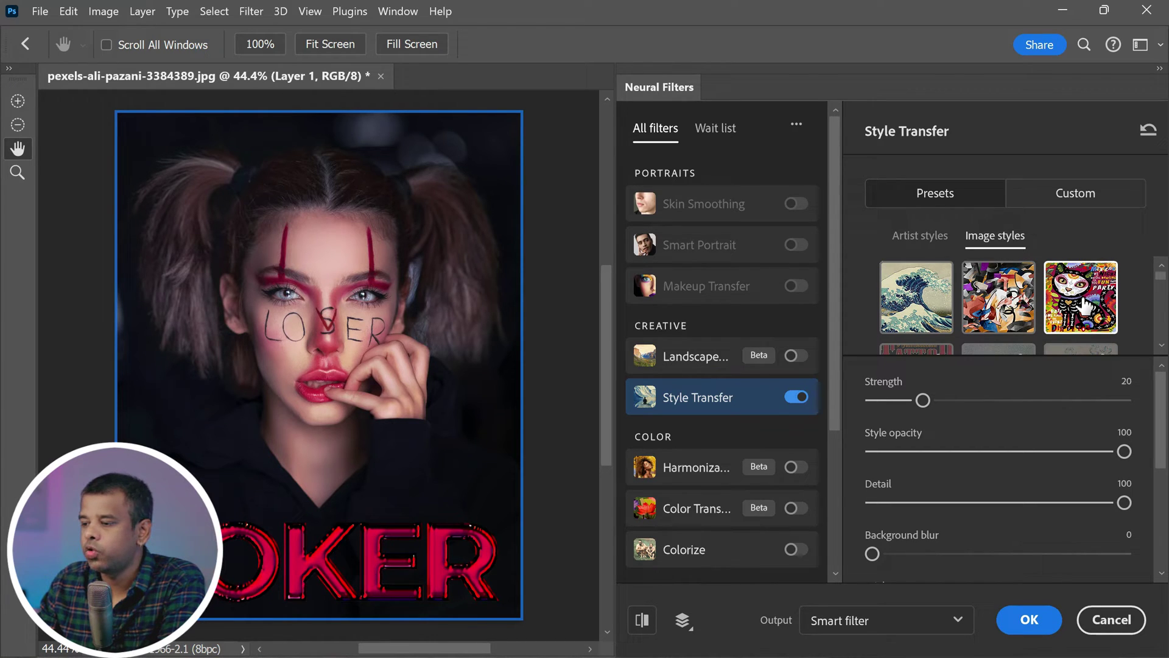
drag(1161, 286, 1161, 292)
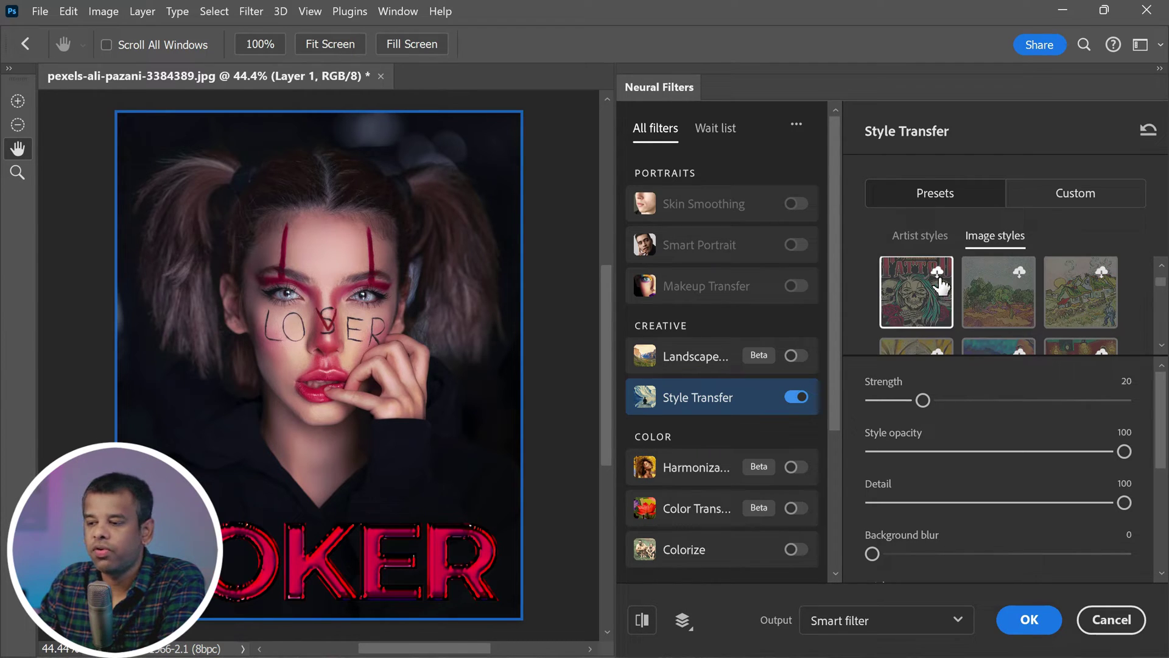
click(1021, 295)
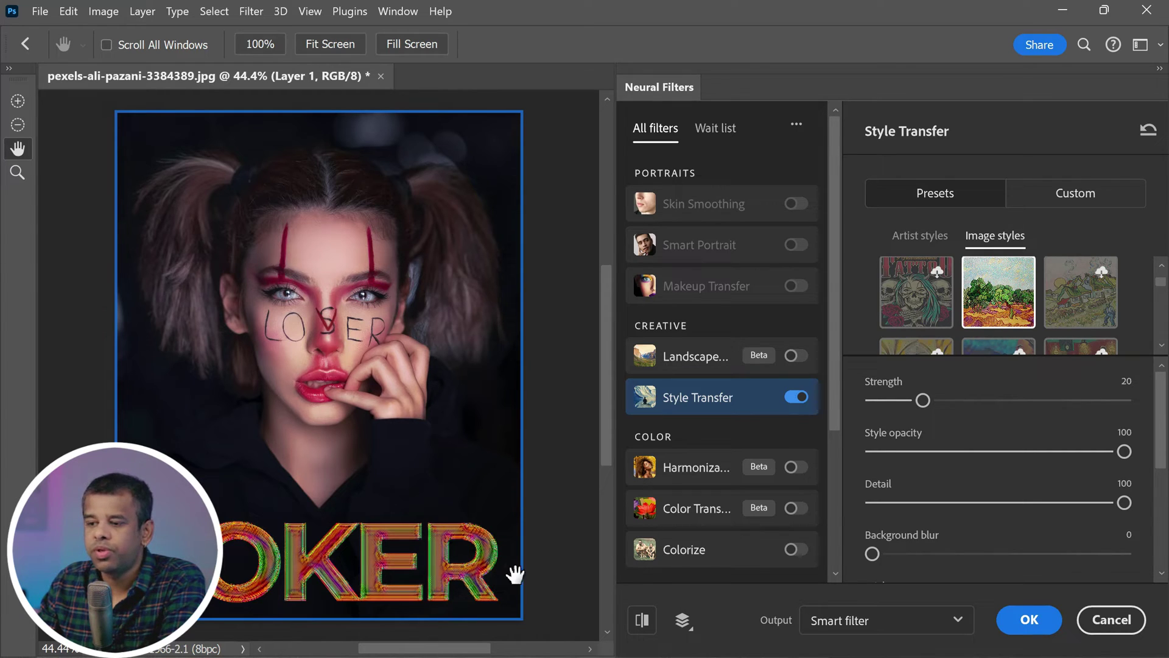
click(921, 236)
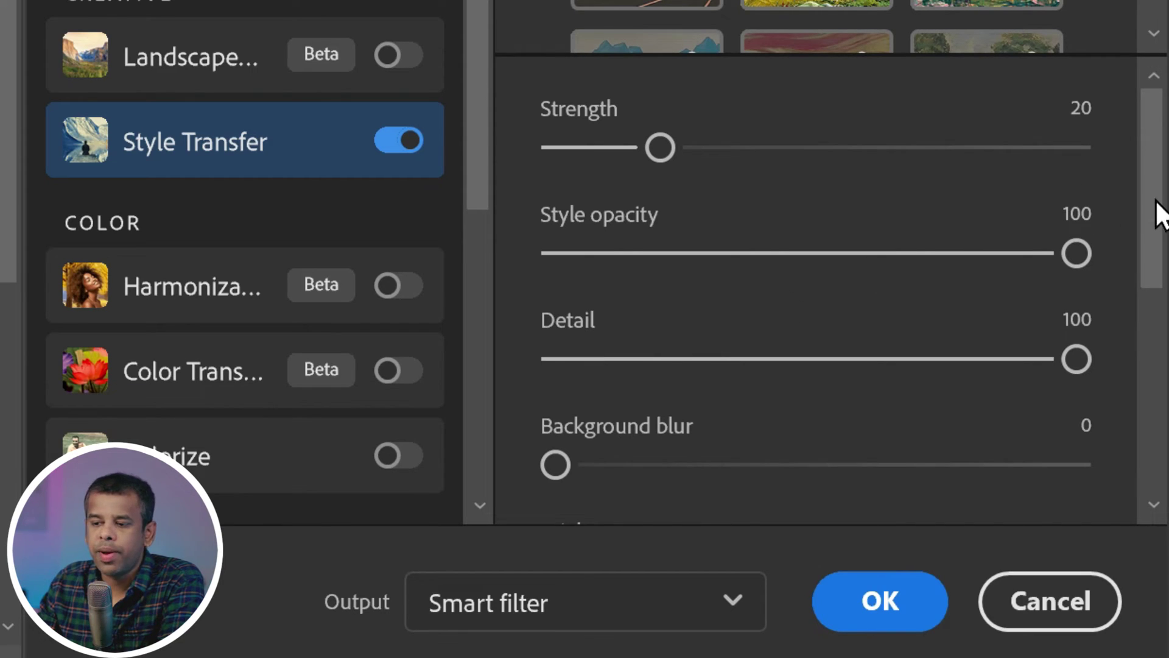
scroll(1149, 275, down, 3)
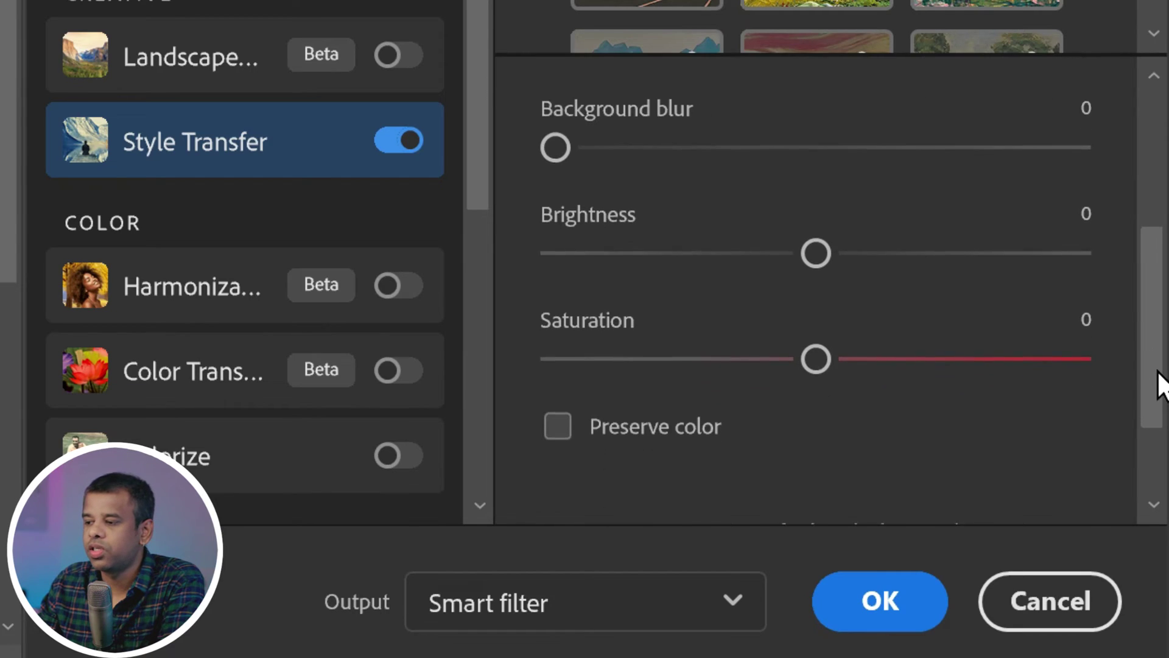
drag(1158, 324, 1156, 430)
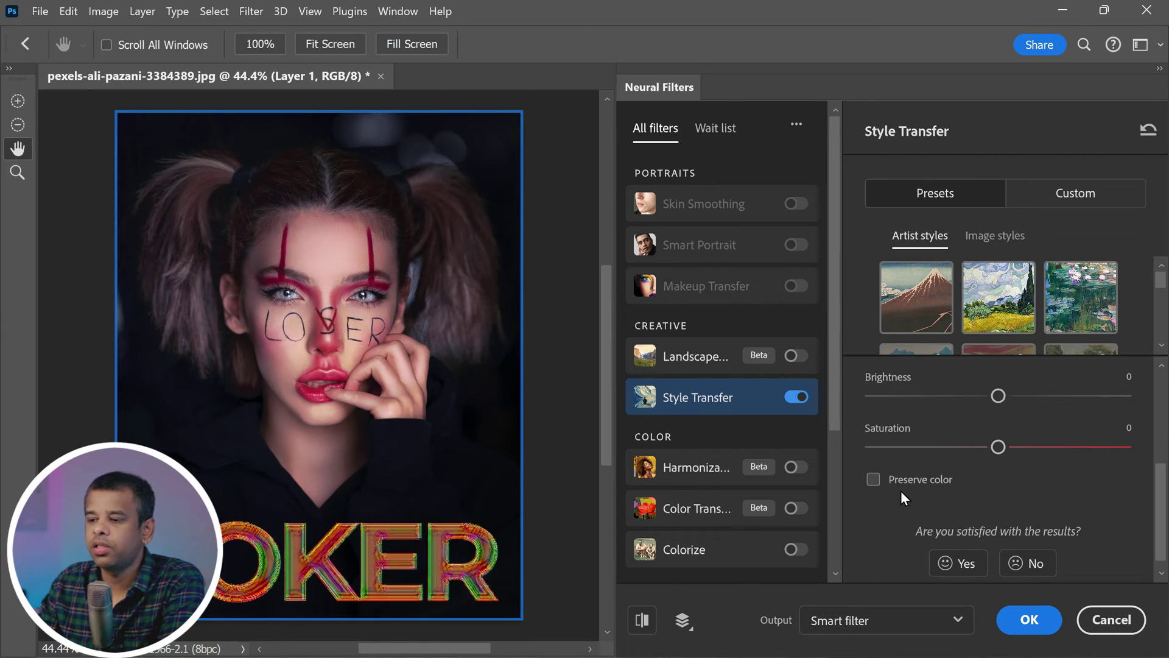
Enable Preserve color, apply the water-lily painting style, then switch to Custom reference mode.
click(873, 481)
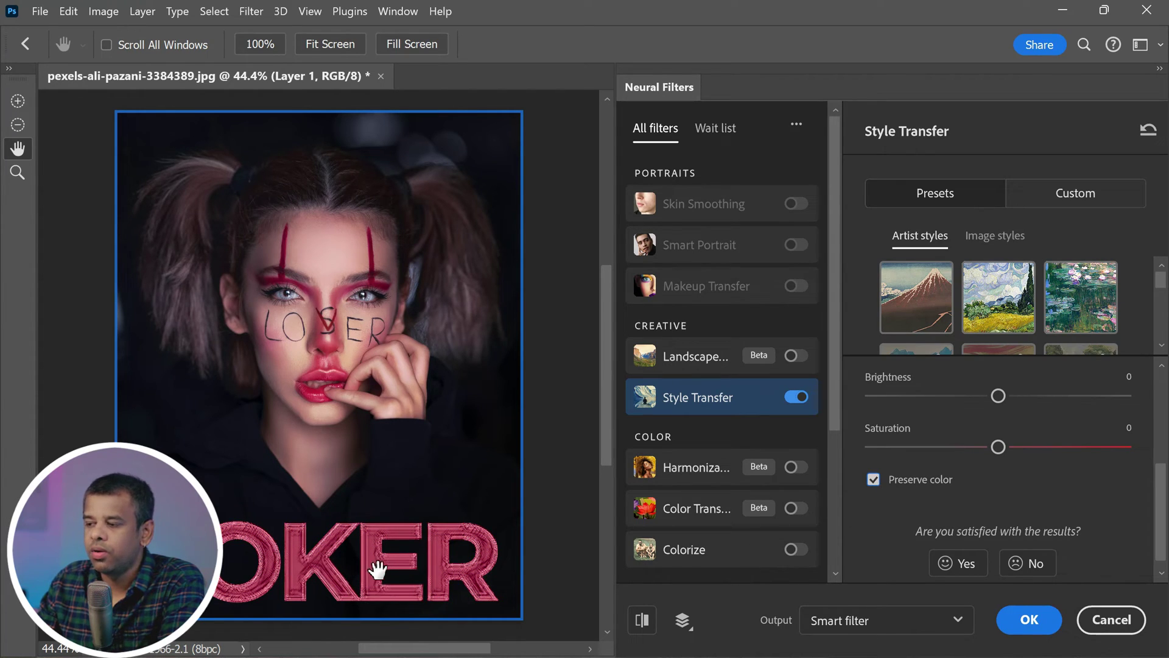
click(874, 481)
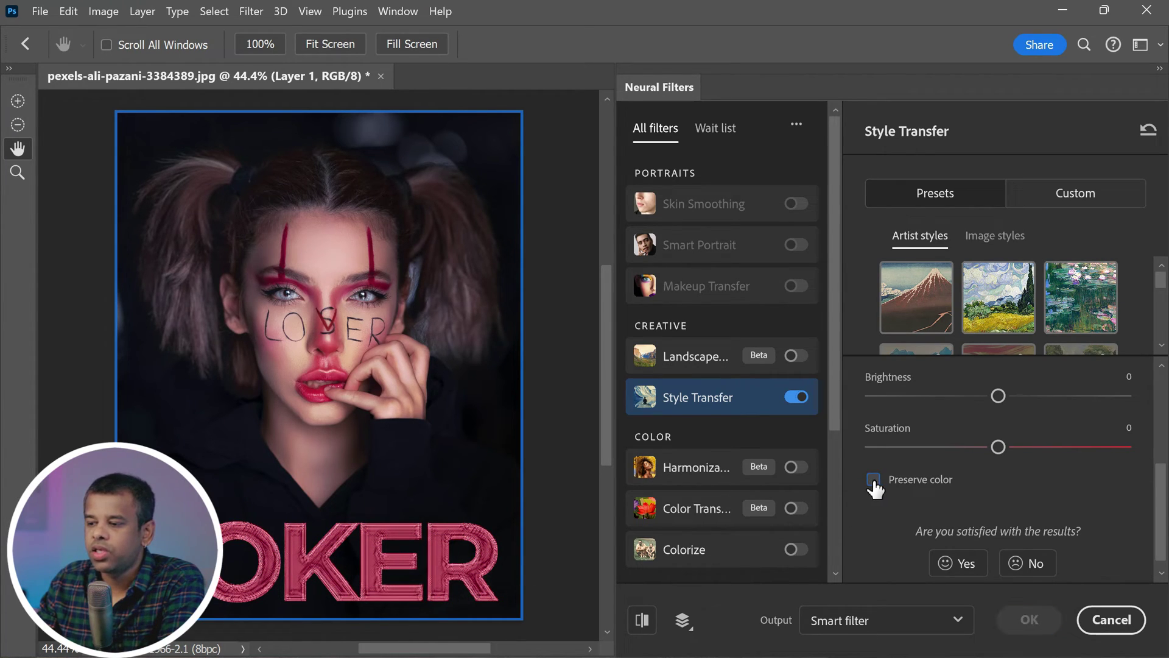
click(874, 480)
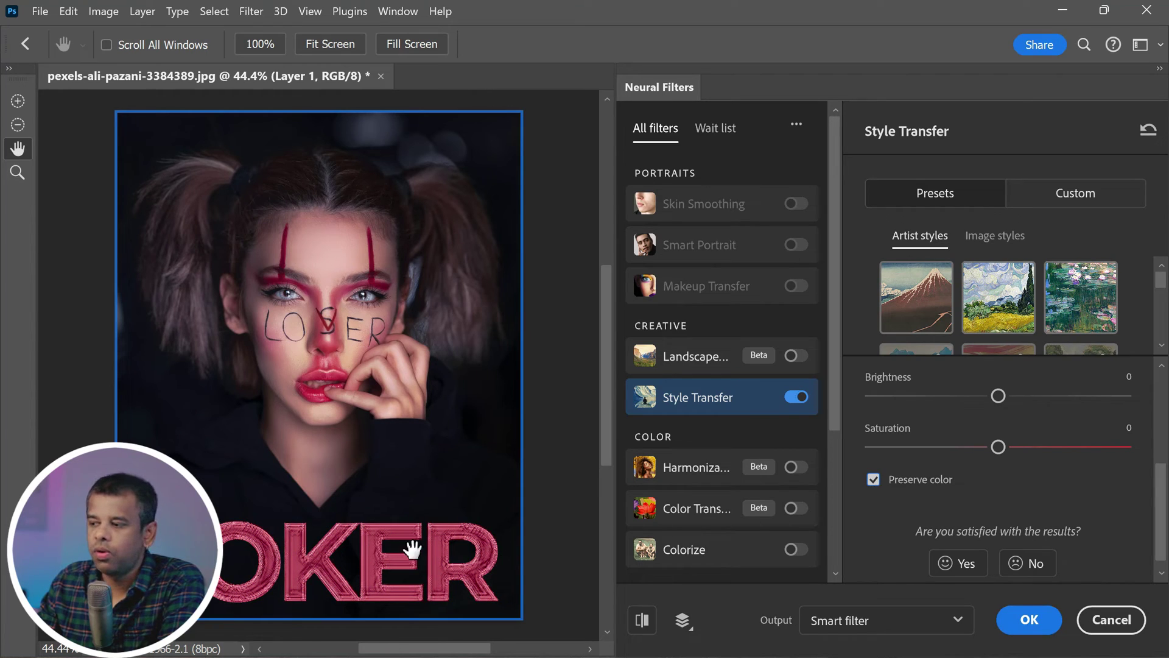
click(1069, 307)
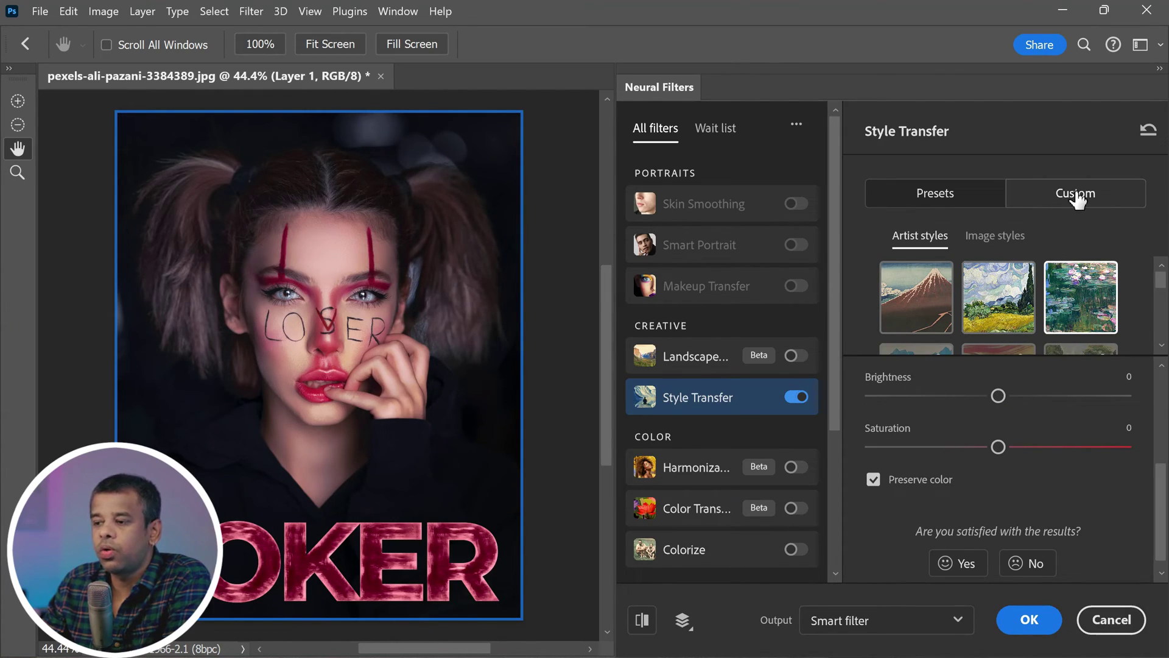
click(1075, 195)
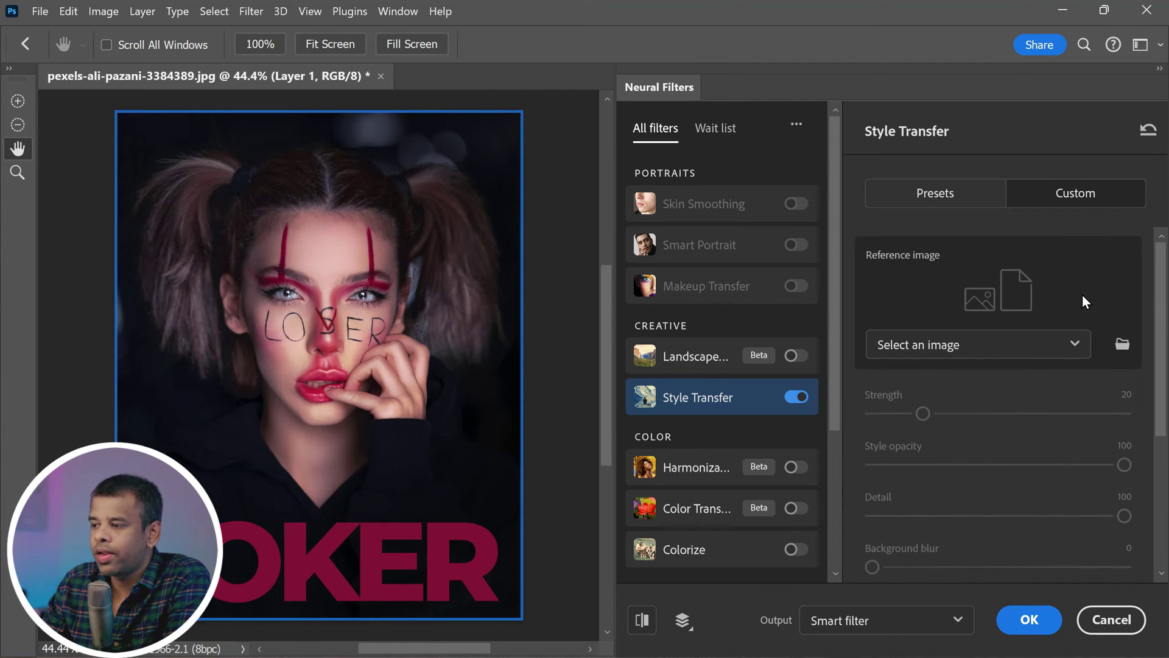
Browse for a JPG and load the graffiti wall photo as the custom style reference.
click(1123, 347)
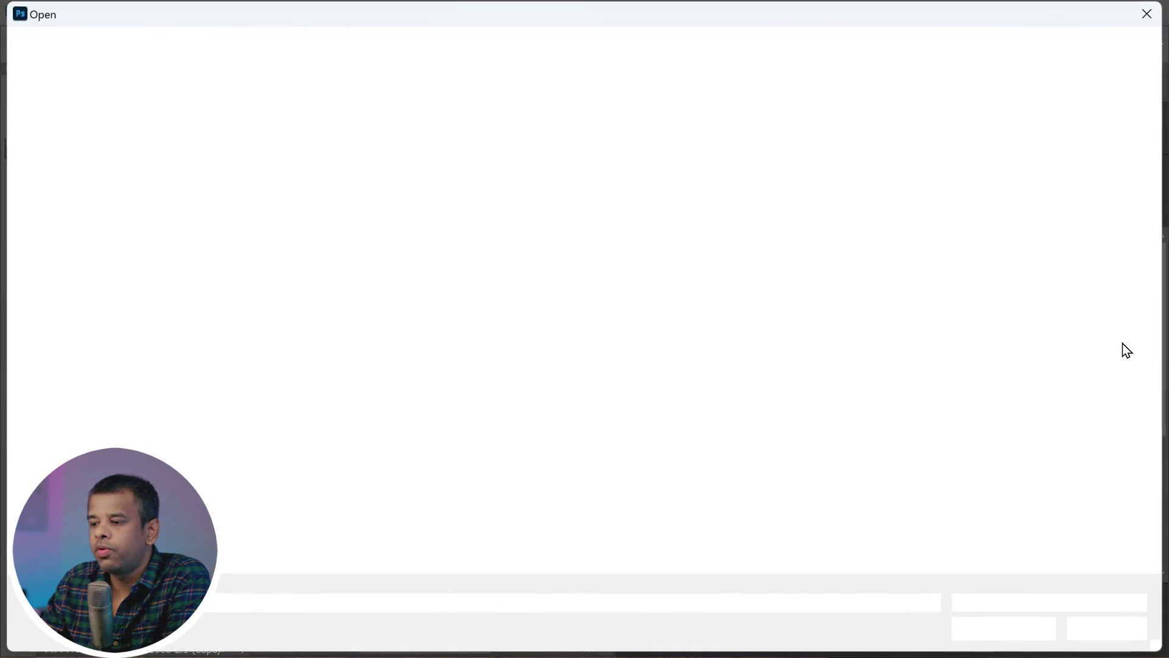
click(981, 604)
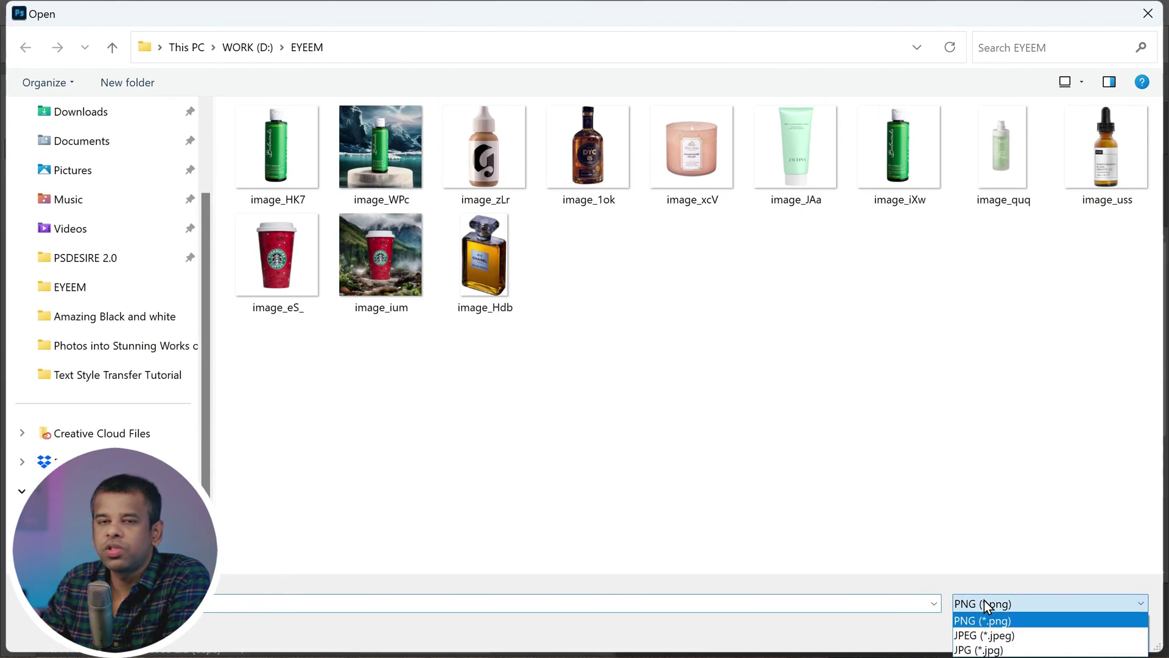
click(987, 647)
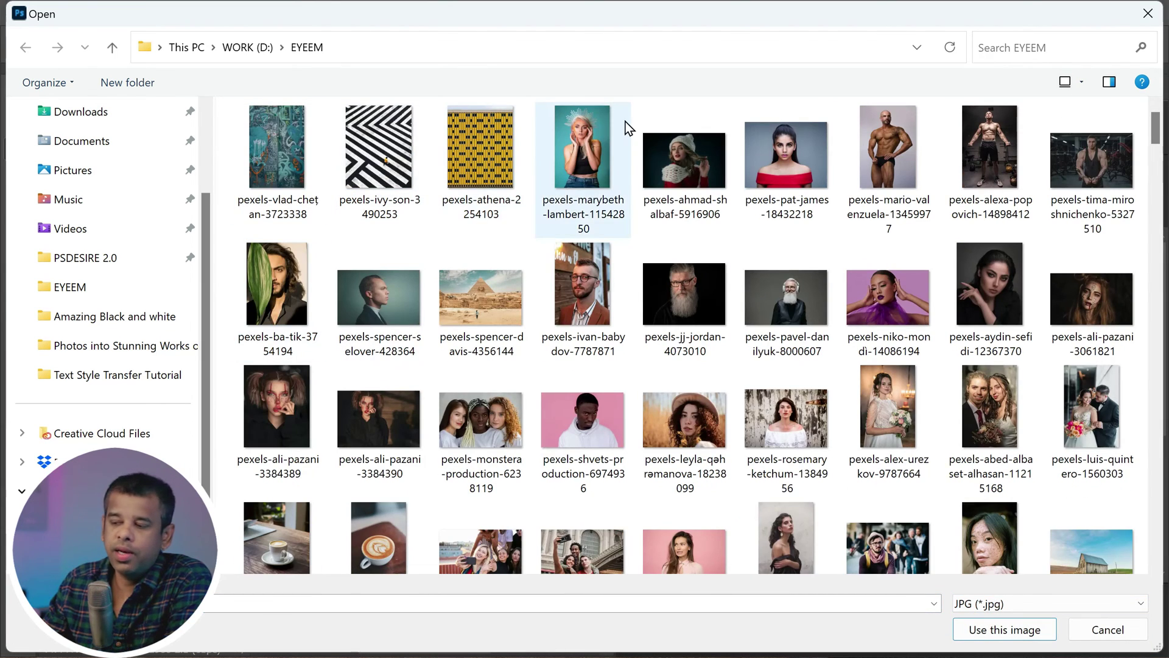
double_click(264, 157)
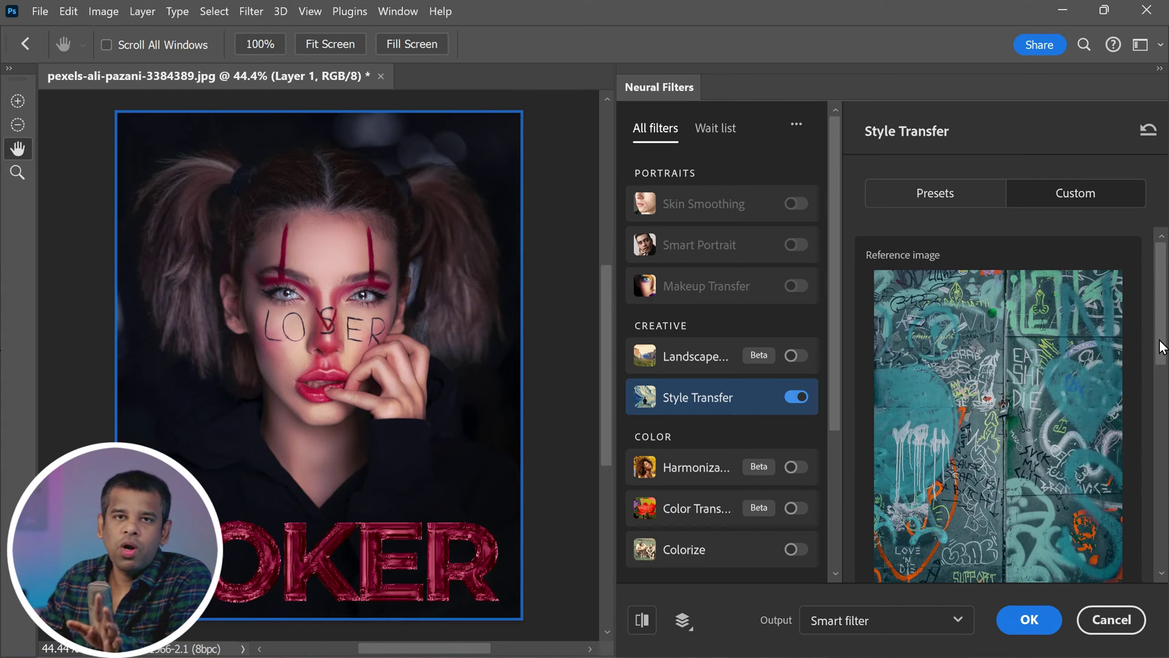
drag(1162, 345, 1165, 576)
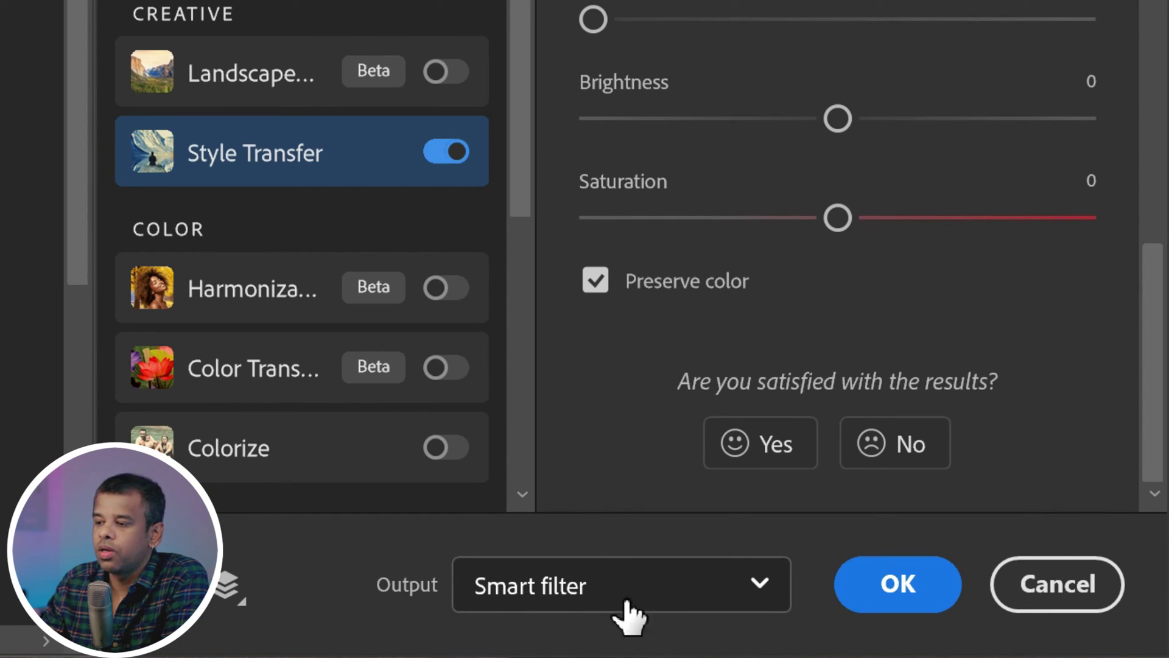
Keep Output set to Smart filter and apply the Style Transfer with OK.
click(754, 590)
click(692, 564)
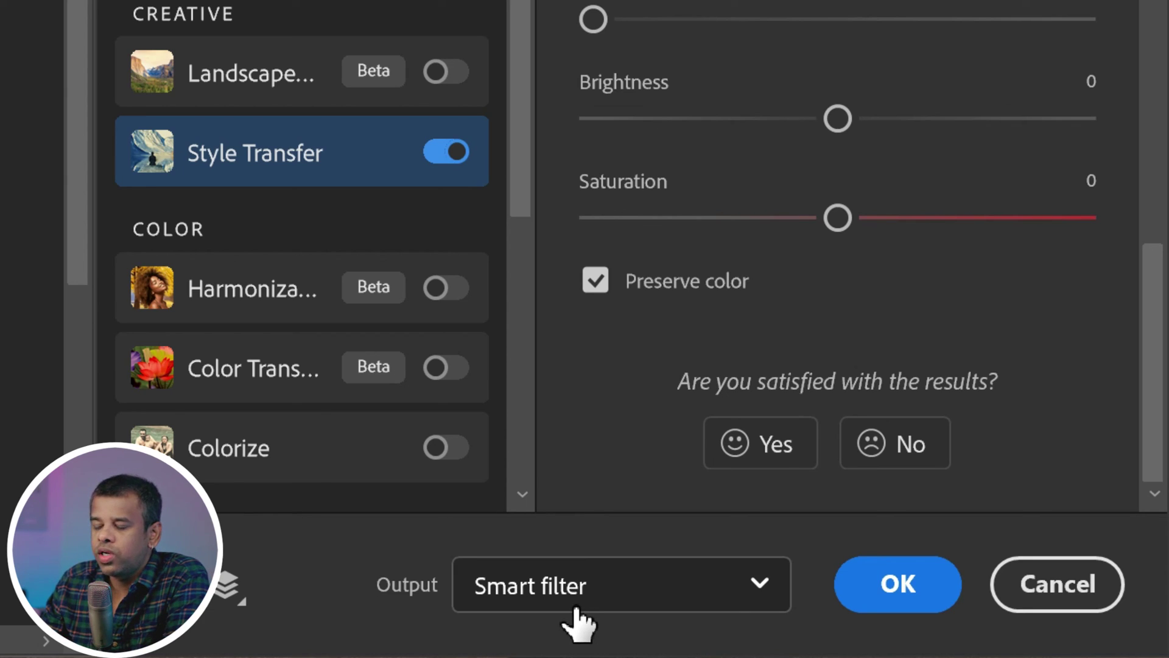
click(891, 590)
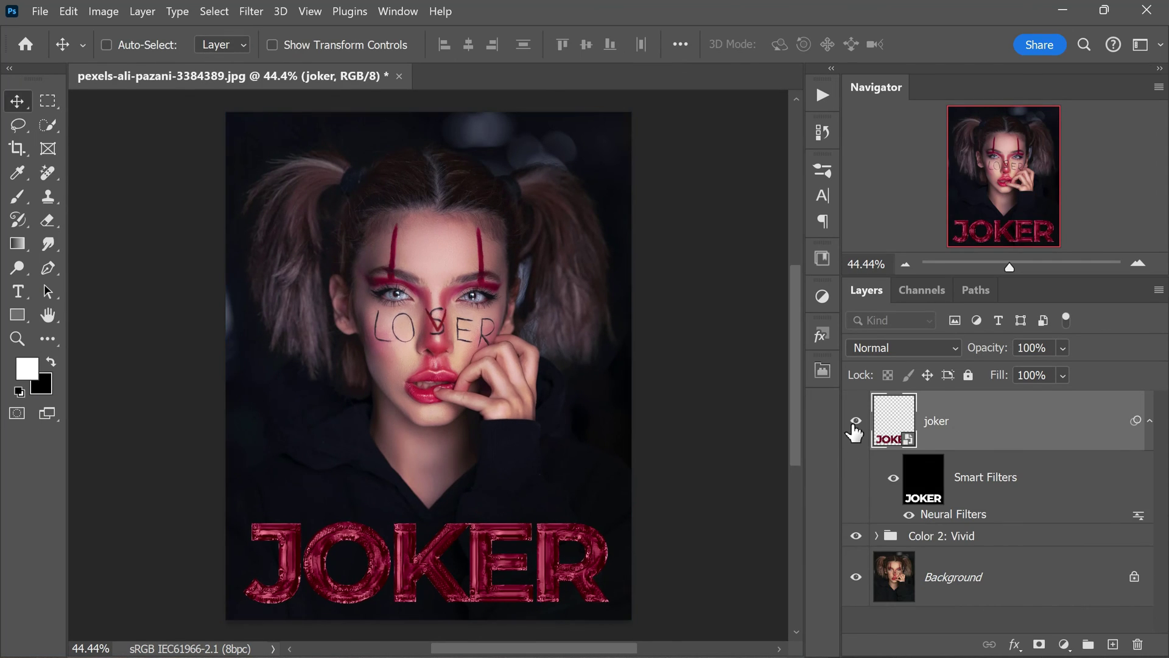
click(856, 421)
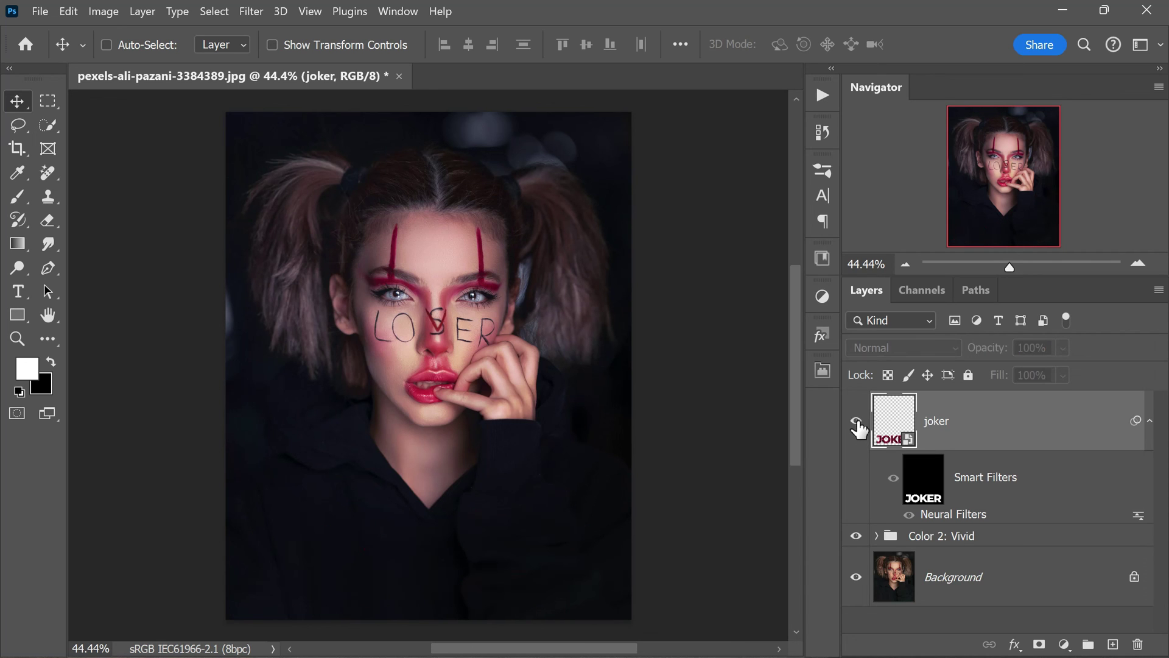